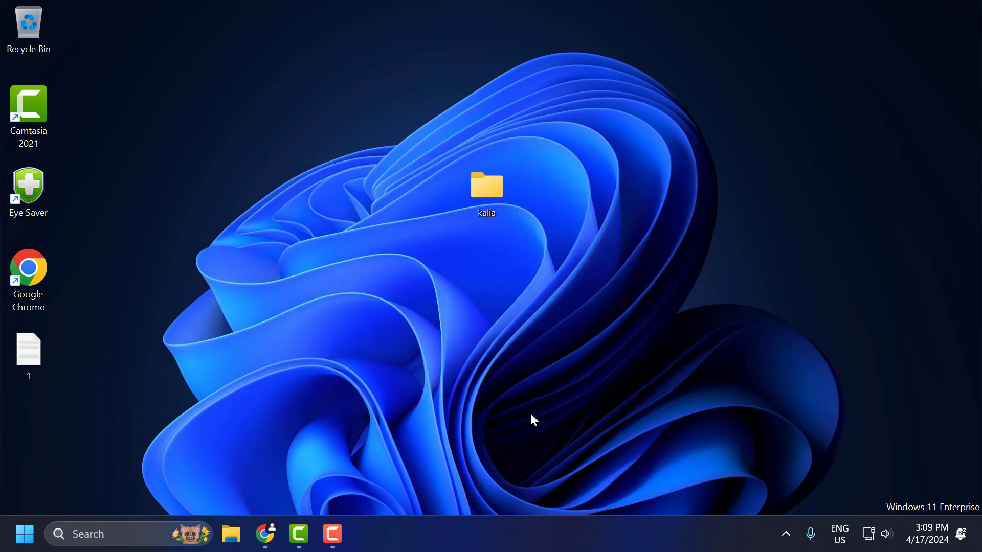
Open the Run app from taskbar search and replace rstrui.exe with %temp% in its Open box.
{"action": "left_click", "coordinate": [78, 537]}
{"action": "type", "text": "run"}
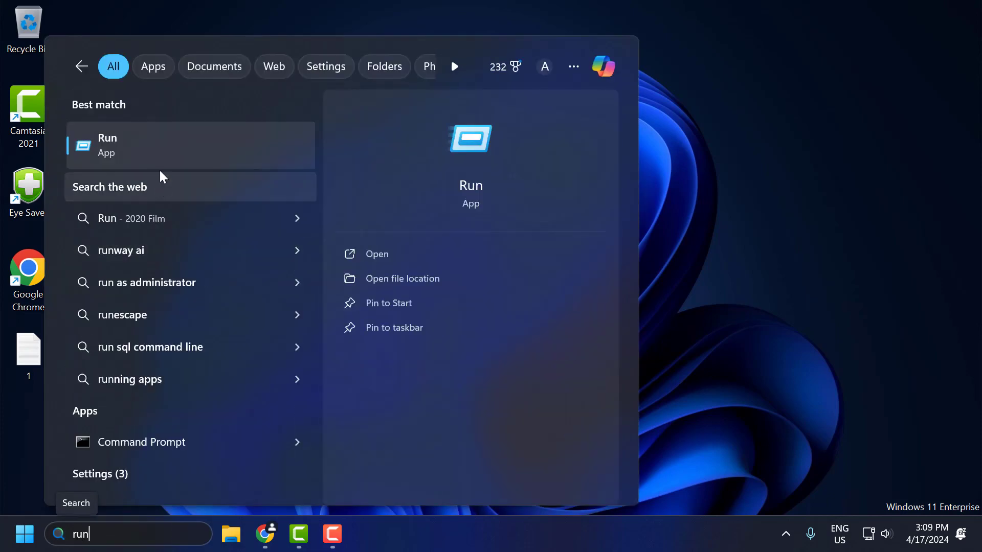
{"action": "left_click", "coordinate": [159, 159]}
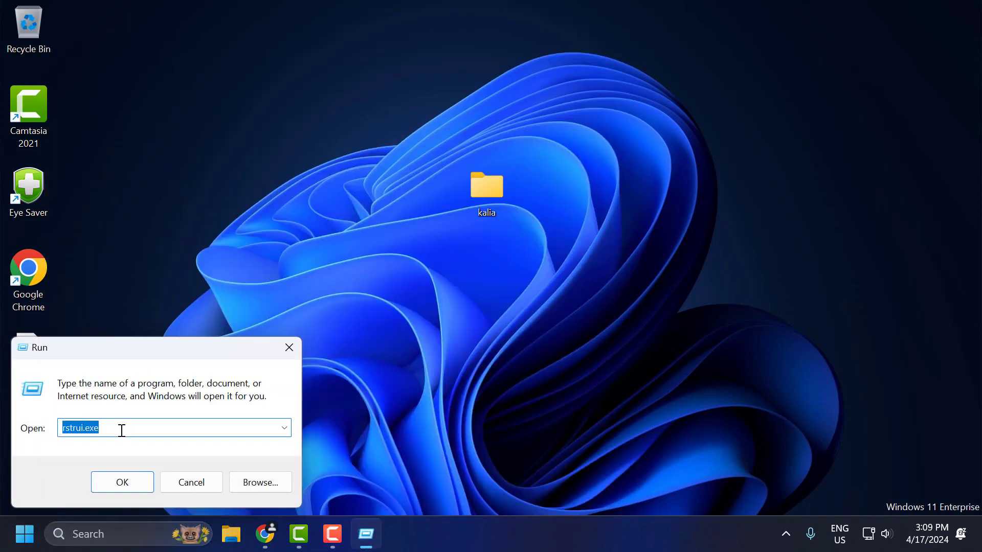
{"action": "left_click_drag", "start_coordinate": [110, 428], "coordinate": [64, 421]}
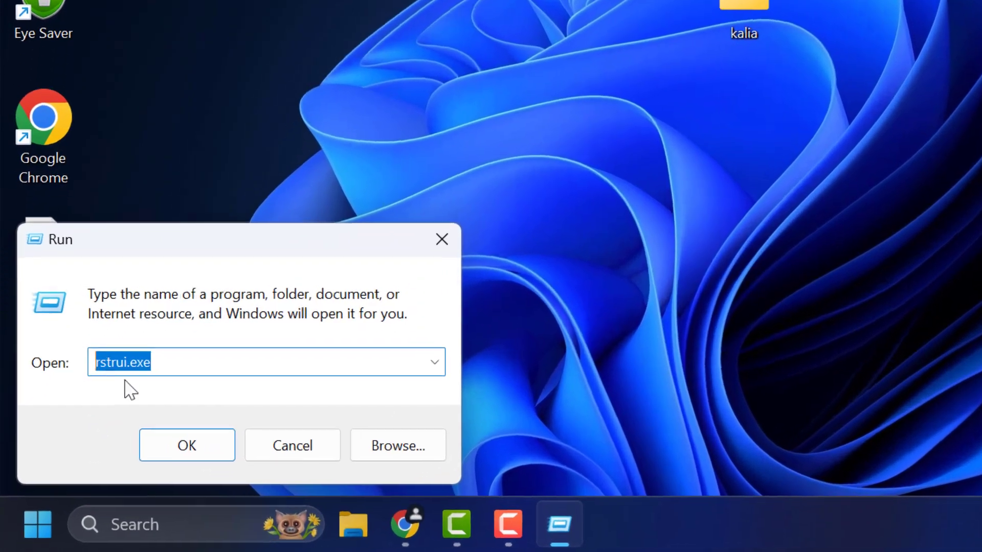
{"action": "type", "text": "%temp%"}
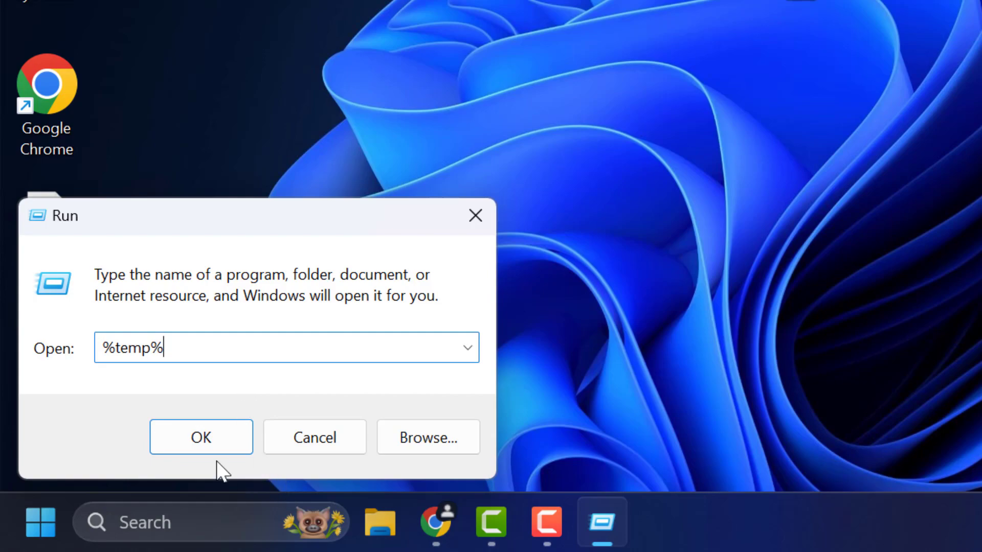
Open the Temp folder, delete all its items while skipping the in-use ones, then close it.
{"action": "left_click", "coordinate": [220, 439]}
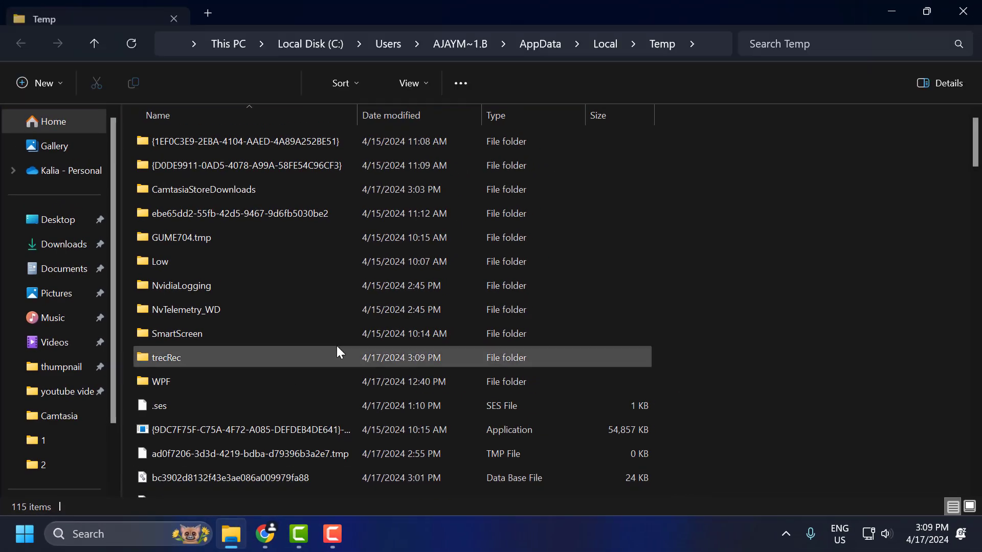
{"action": "left_click", "coordinate": [265, 287]}
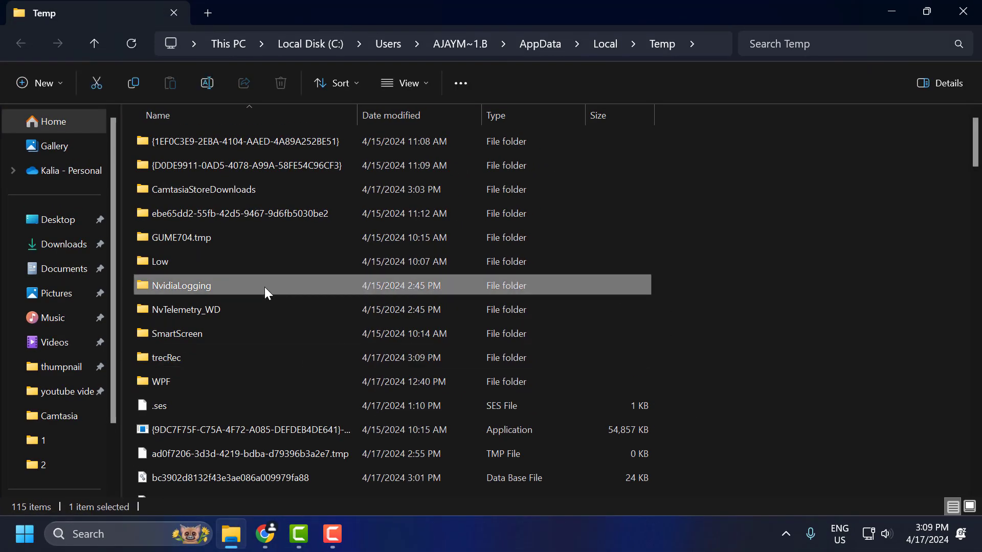
{"action": "key", "text": "ctrl+a"}
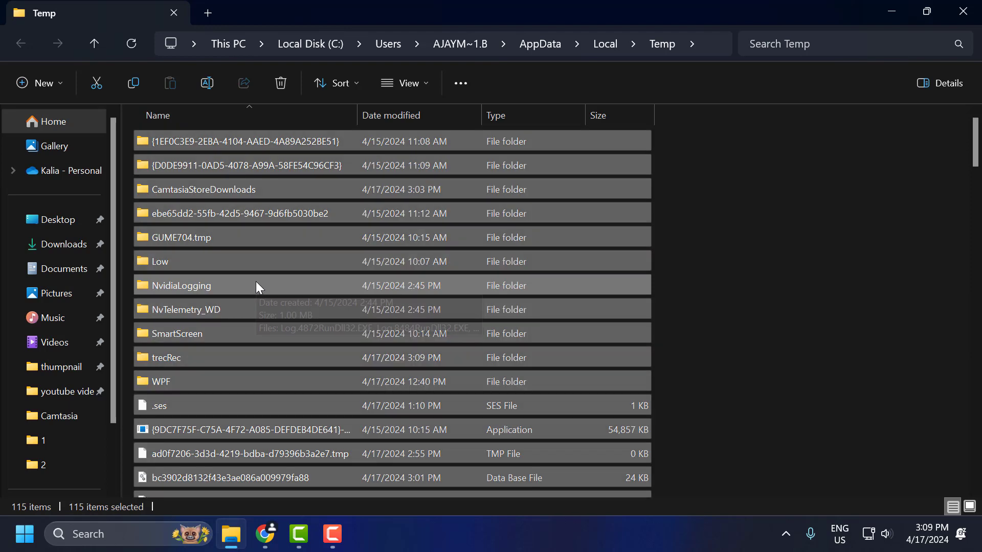
{"action": "right_click", "coordinate": [247, 262]}
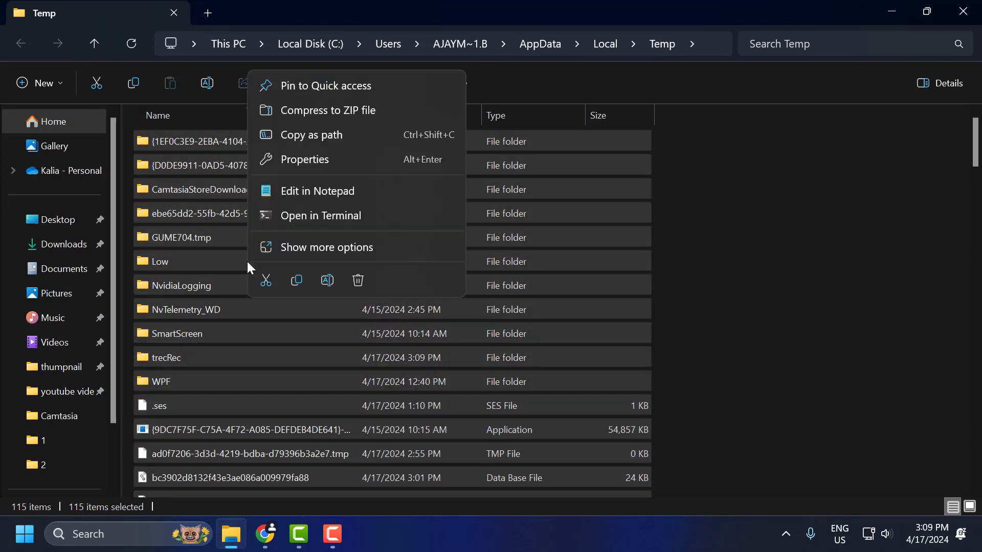
{"action": "left_click", "coordinate": [354, 286]}
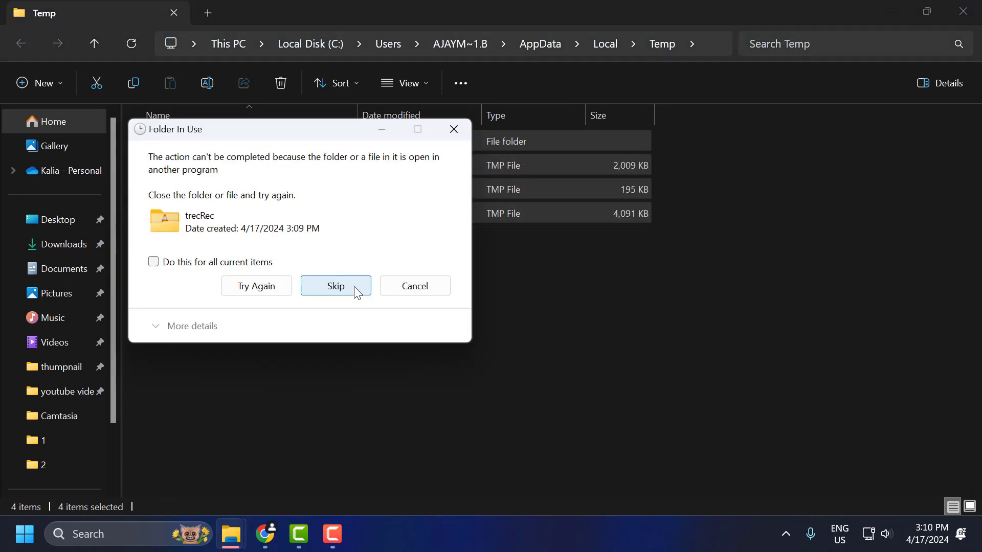
{"action": "left_click", "coordinate": [154, 261]}
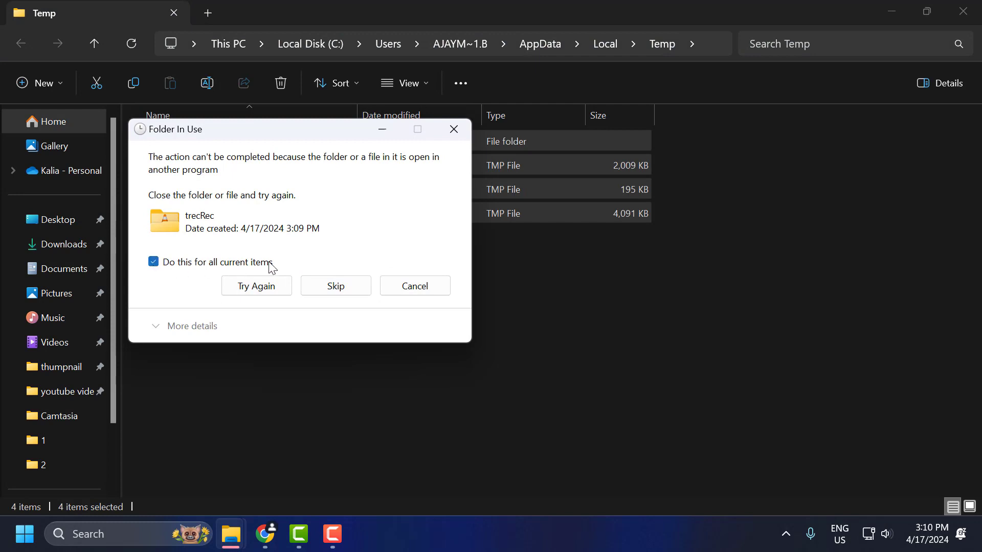
{"action": "left_click", "coordinate": [332, 287]}
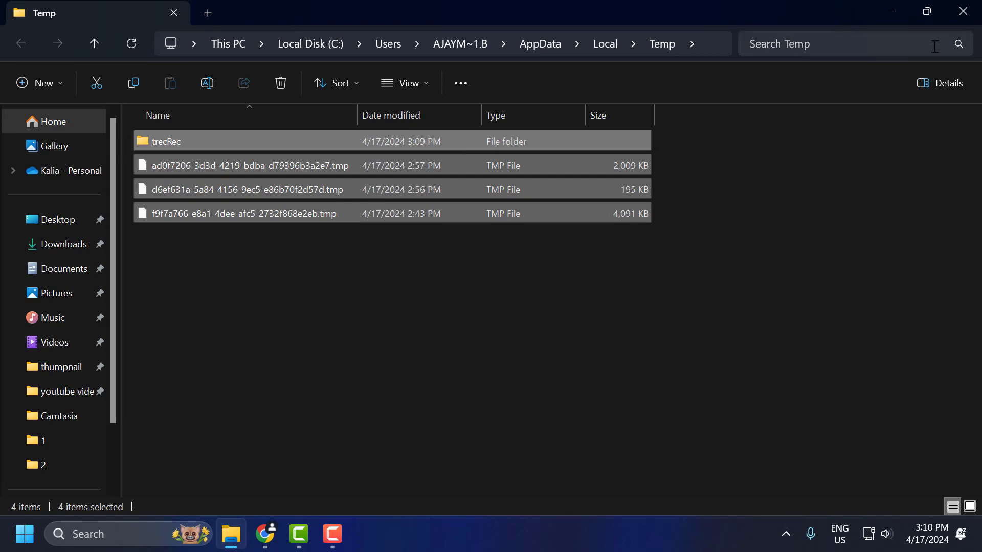
{"action": "left_click", "coordinate": [963, 11]}
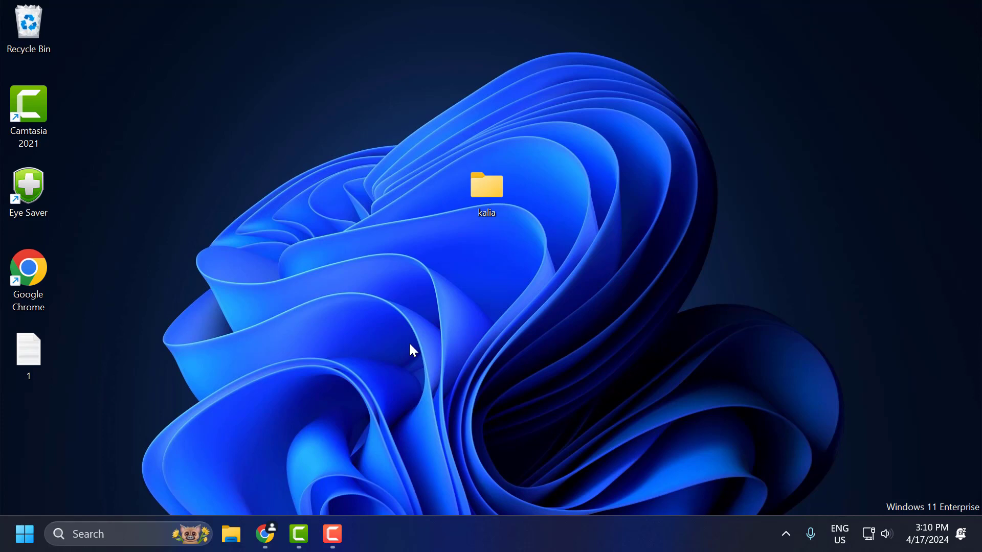
{"action": "left_click", "coordinate": [24, 534]}
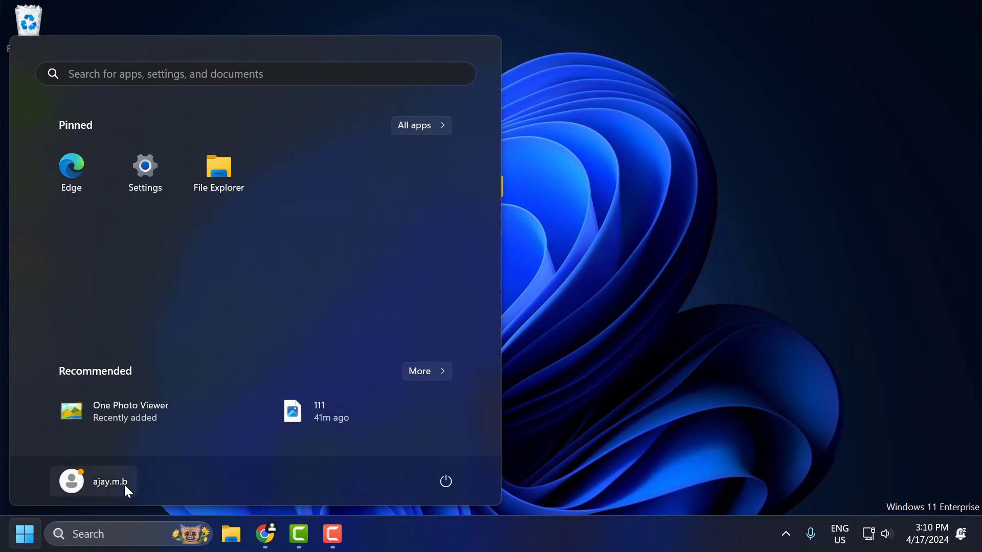
{"action": "left_click", "coordinate": [125, 486]}
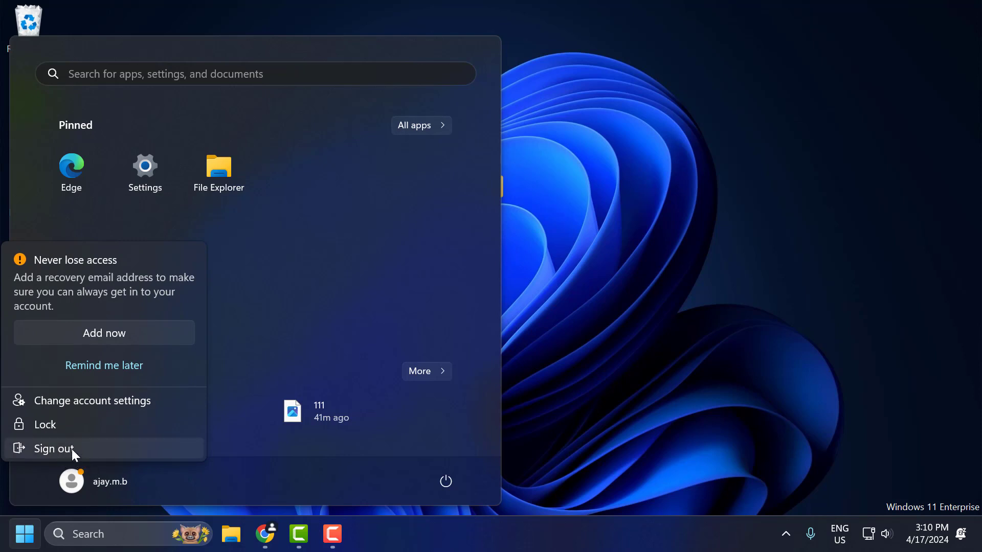
{"action": "left_click", "coordinate": [111, 483]}
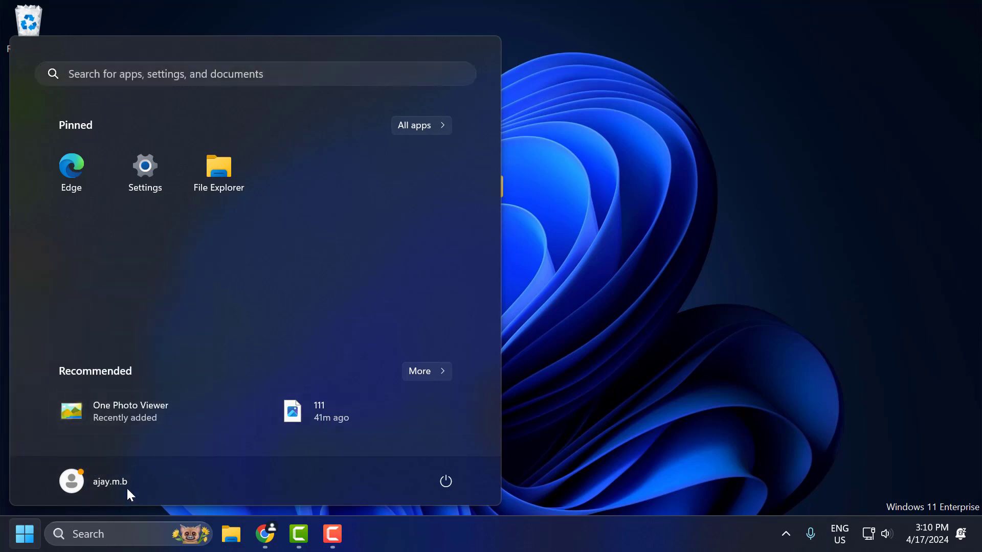
{"action": "left_click", "coordinate": [545, 362]}
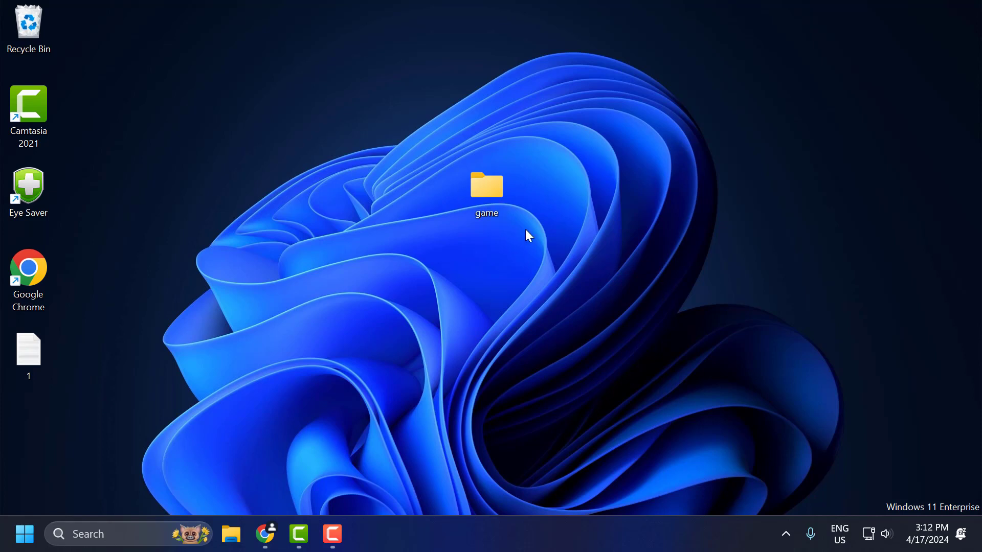
{"action": "right_click", "coordinate": [495, 195]}
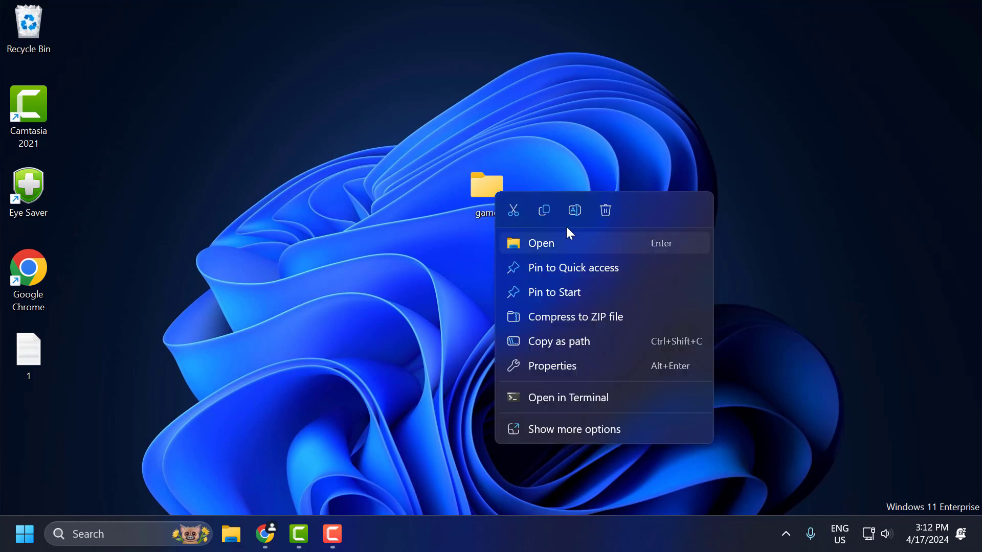
{"action": "left_click", "coordinate": [579, 209]}
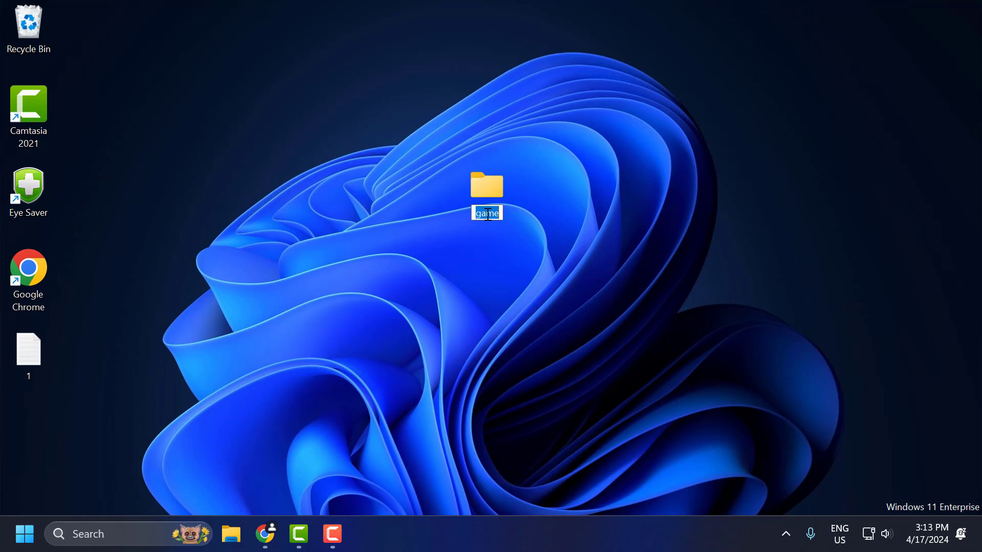
{"action": "type", "text": "GAME@##"}
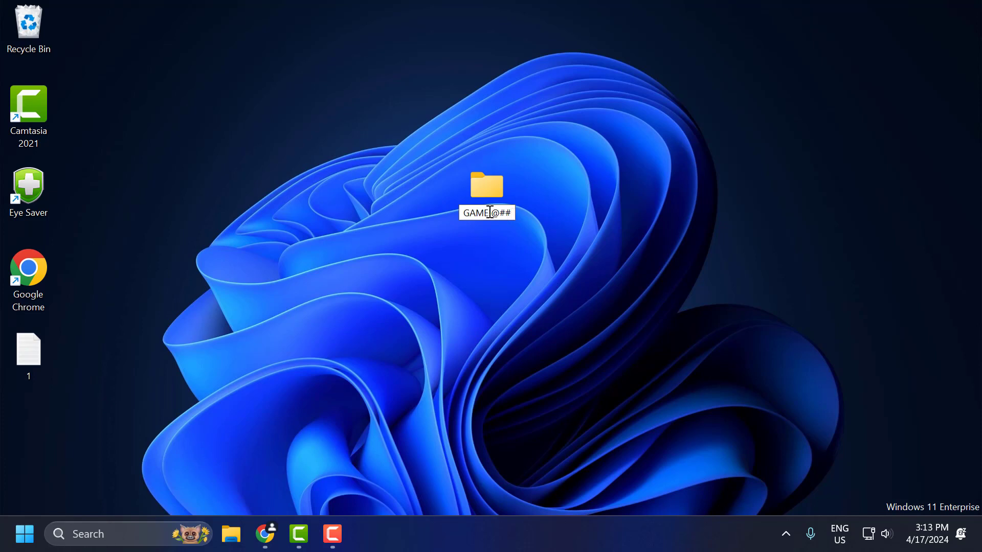
{"action": "left_click_drag", "start_coordinate": [490, 212], "coordinate": [562, 218]}
{"action": "key", "text": "BackSpace"}
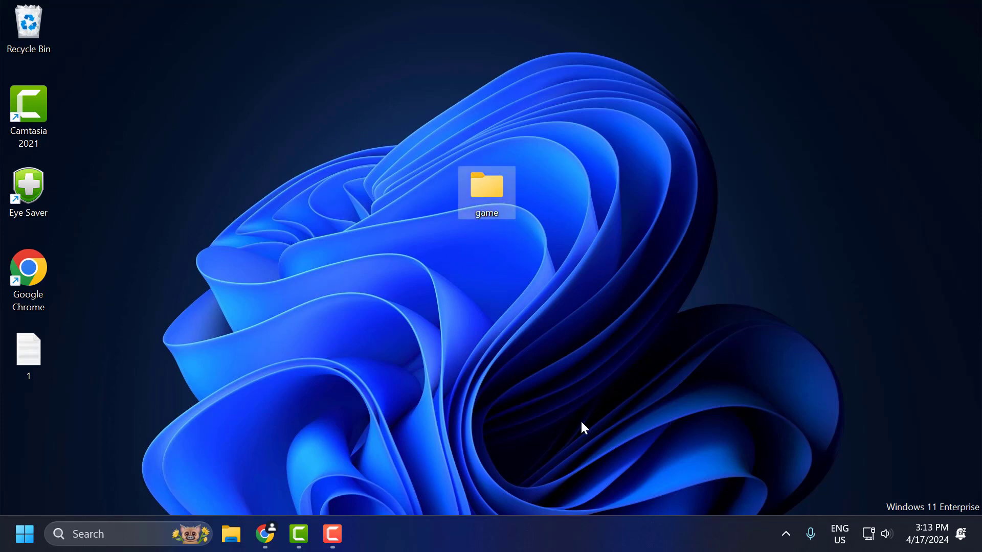
{"action": "left_click", "coordinate": [543, 353]}
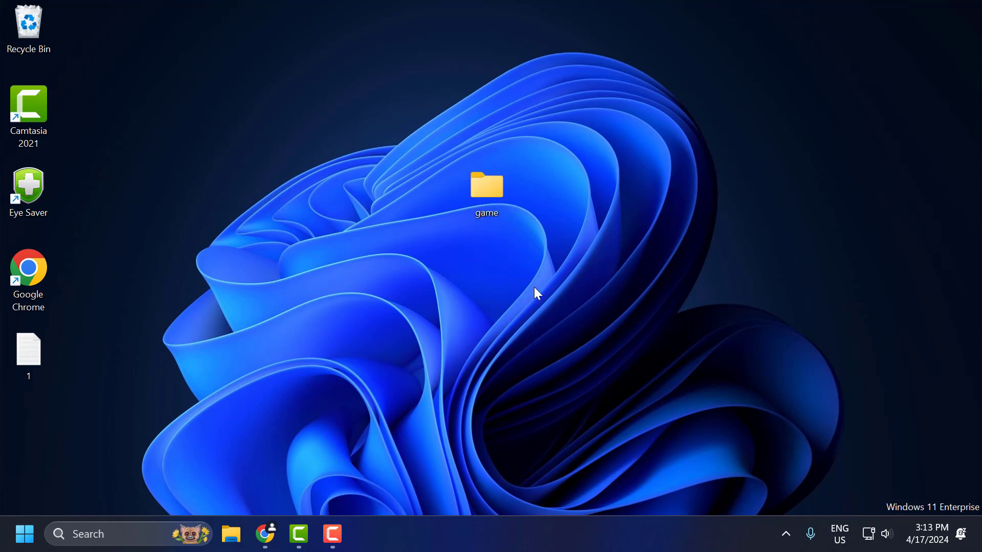
Launch Task Manager from the taskbar, maximise it, and show the CPU Performance page's extra options.
{"action": "right_click", "coordinate": [495, 529]}
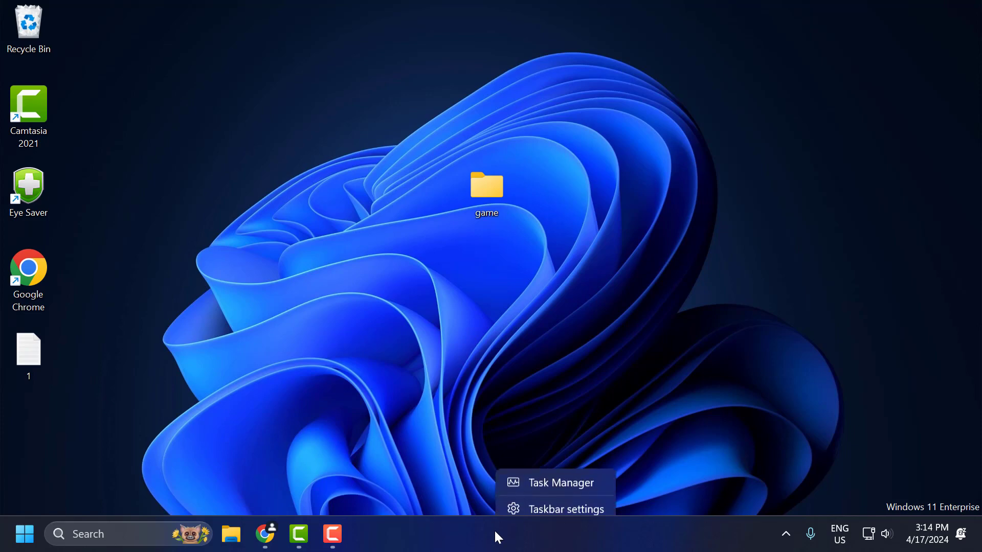
{"action": "left_click", "coordinate": [540, 476]}
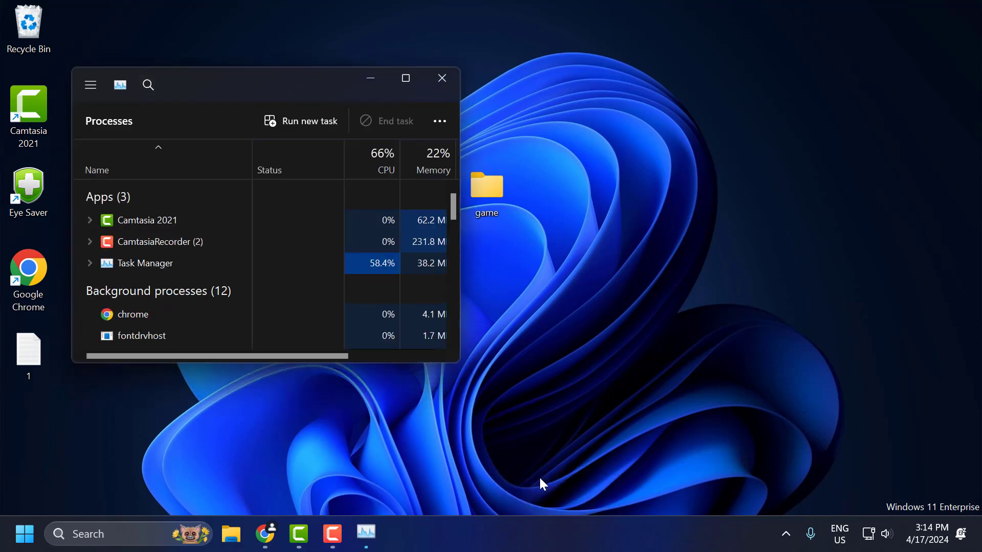
{"action": "left_click", "coordinate": [412, 82]}
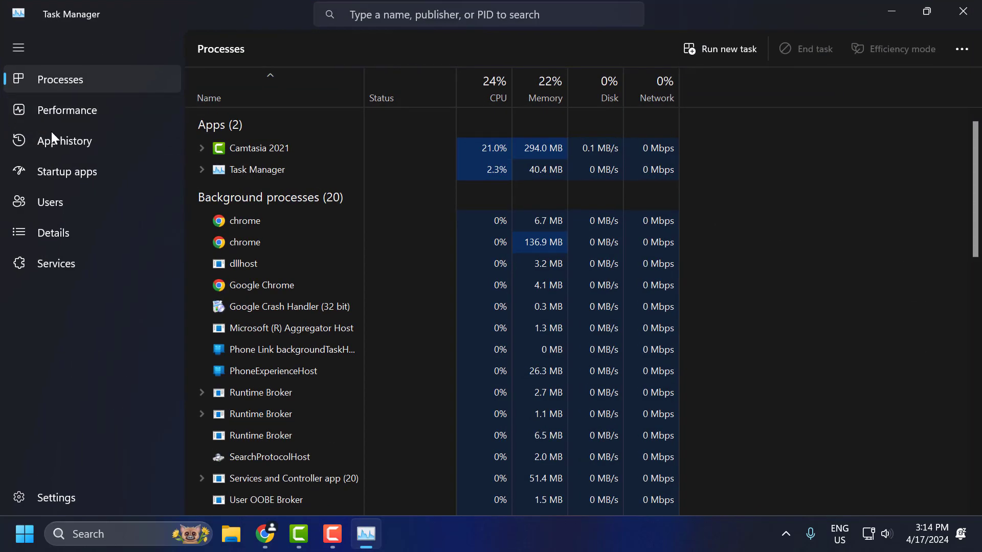
{"action": "left_click", "coordinate": [61, 112]}
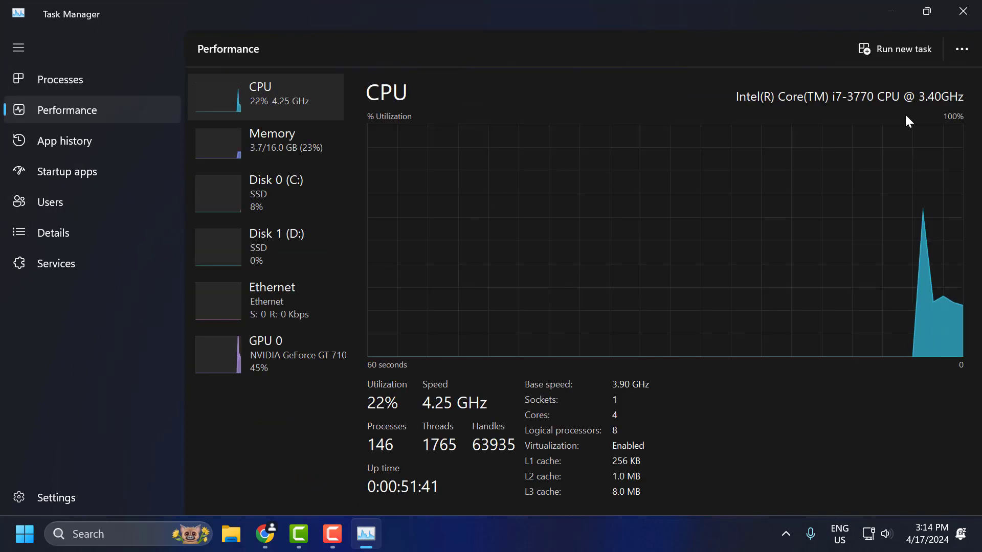
{"action": "left_click", "coordinate": [963, 51]}
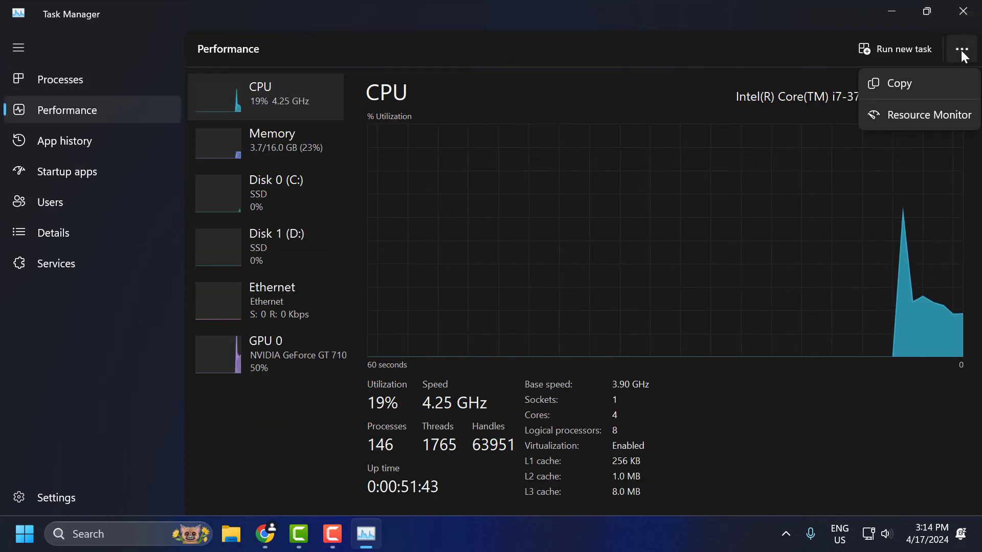
In Resource Monitor's CPU tab, search Associated Handles for 'game' and inspect the explorer.exe result.
{"action": "left_click", "coordinate": [932, 115]}
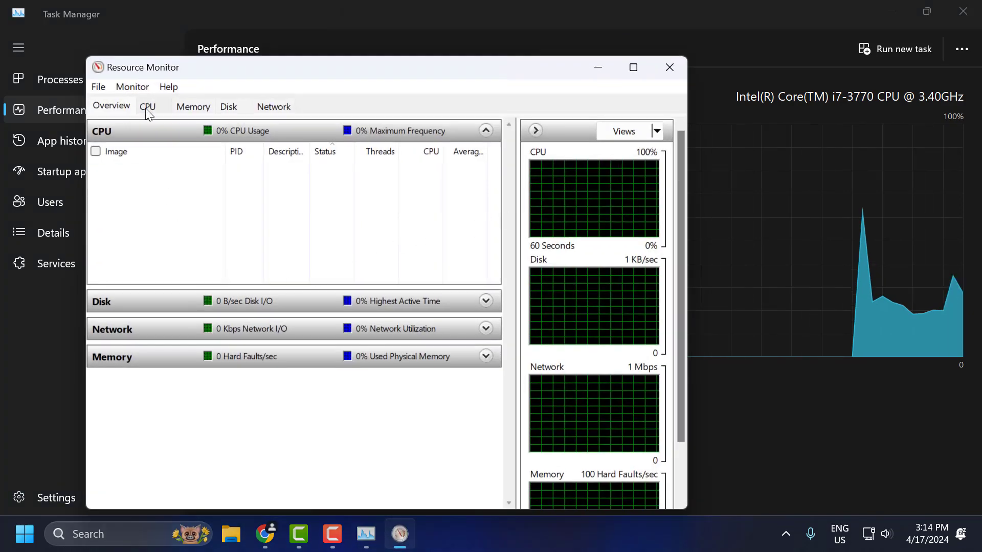
{"action": "left_click", "coordinate": [149, 108]}
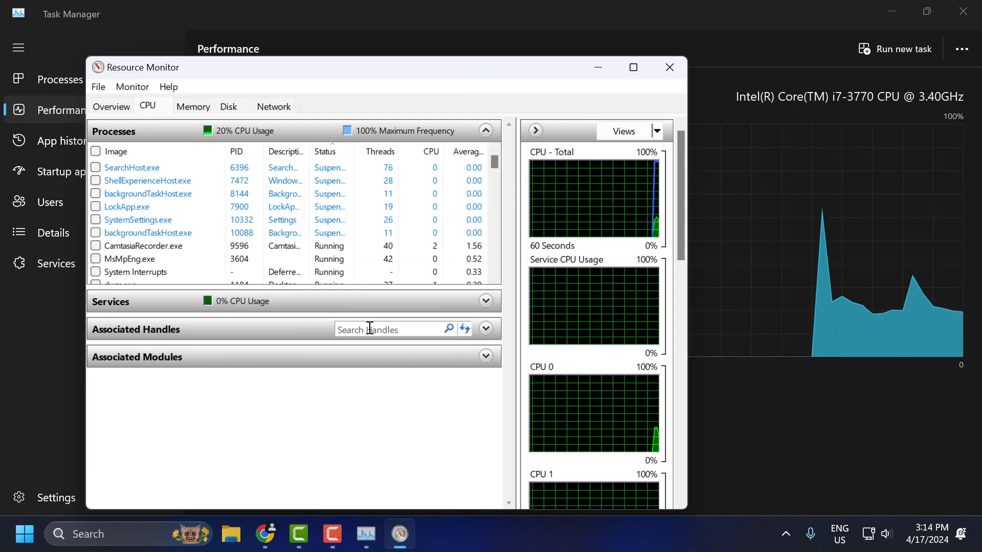
{"action": "left_click", "coordinate": [485, 329]}
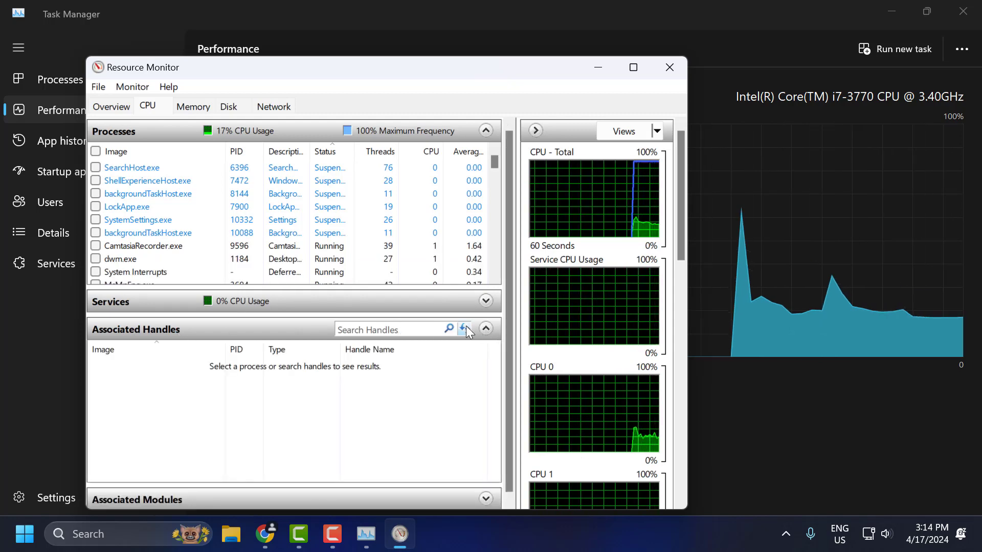
{"action": "left_click", "coordinate": [435, 329]}
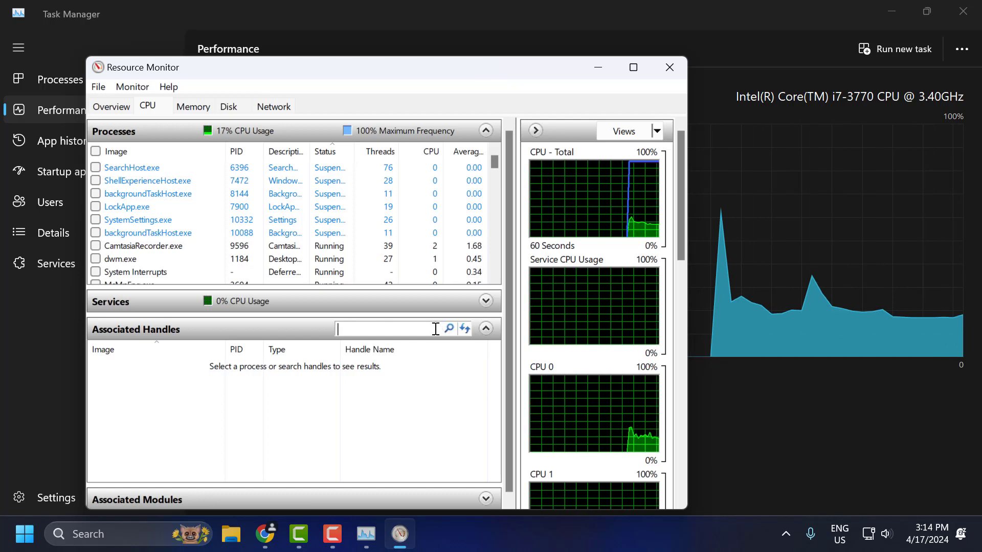
{"action": "type", "text": "game"}
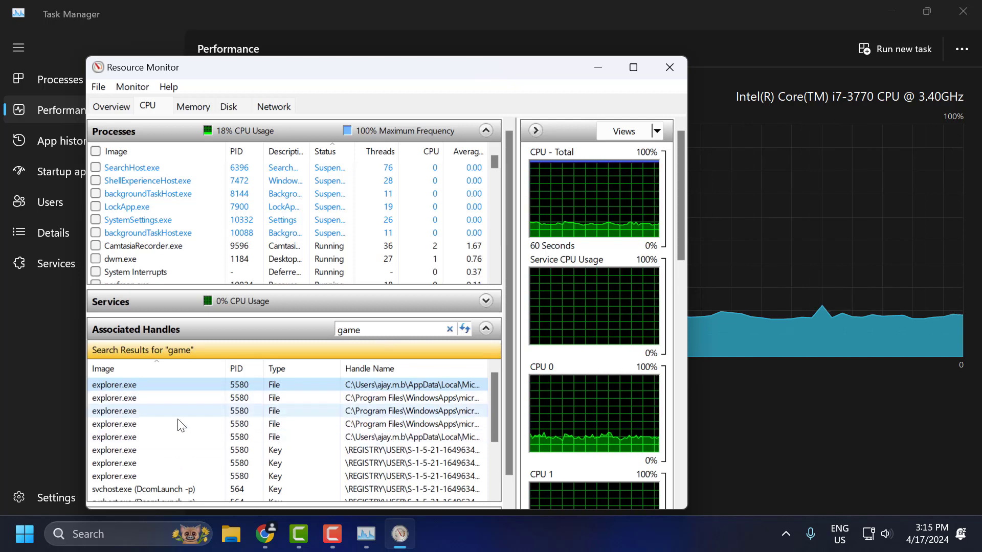
{"action": "right_click", "coordinate": [142, 386]}
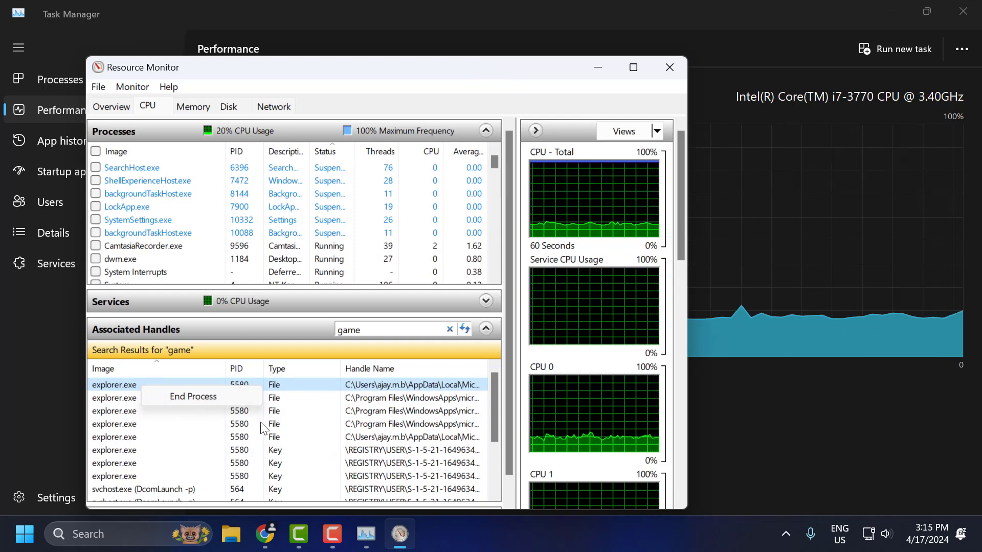
Close Resource Monitor and Task Manager and bring Chrome forward.
{"action": "key", "text": "alt+F4"}
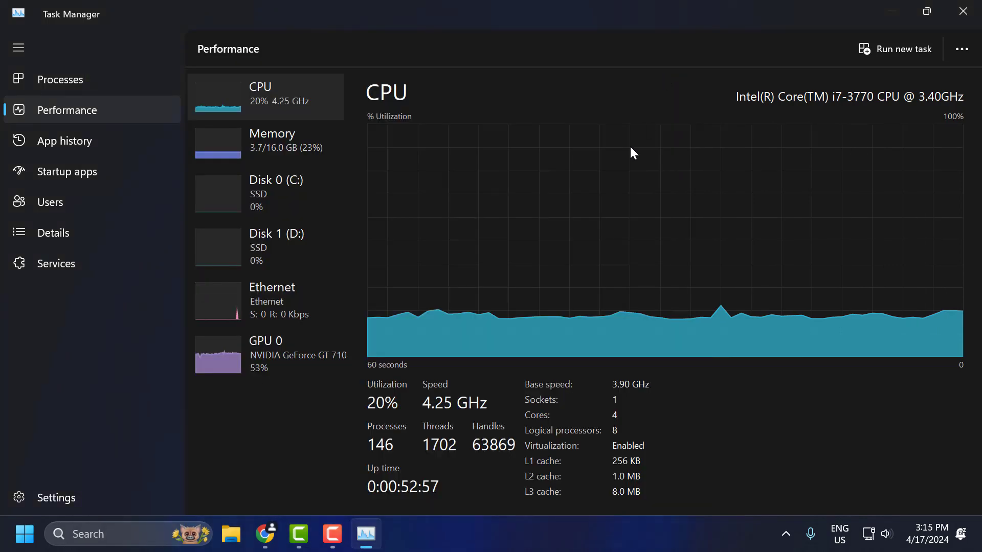
{"action": "left_click", "coordinate": [963, 11]}
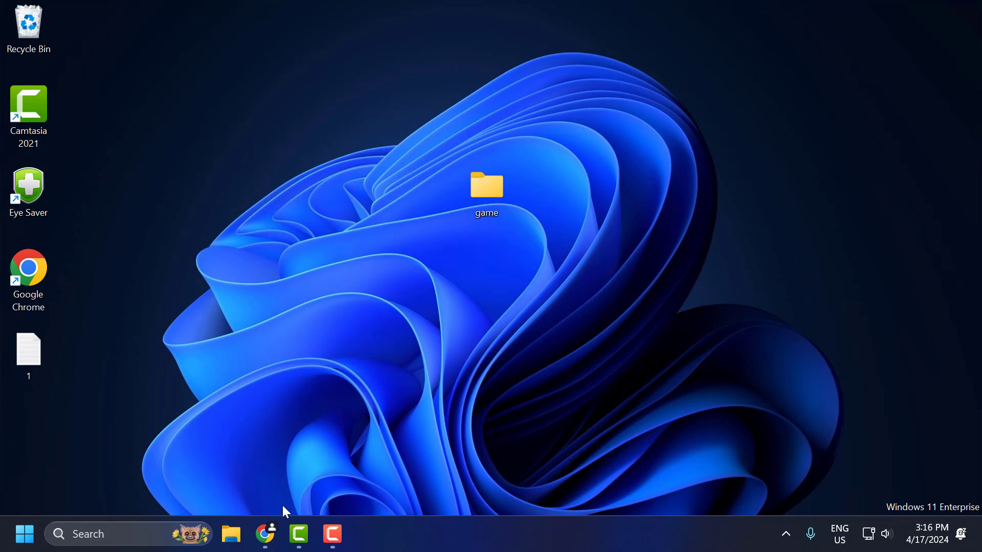
{"action": "left_click", "coordinate": [266, 535]}
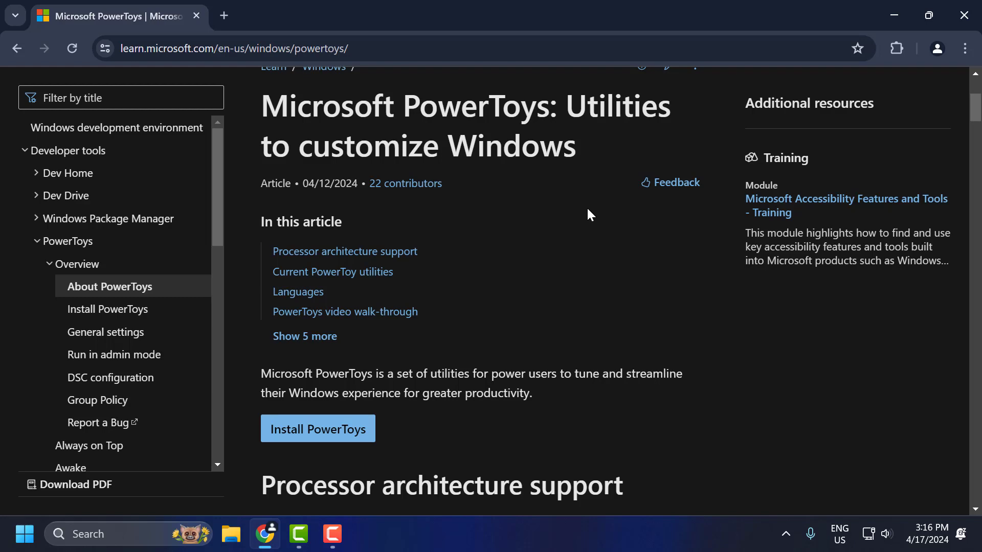
Go to the Install PowerToys page and scroll to the GitHub executable installation section.
{"action": "scroll", "coordinate": [583, 221], "scroll_direction": "down", "scroll_amount": 6}
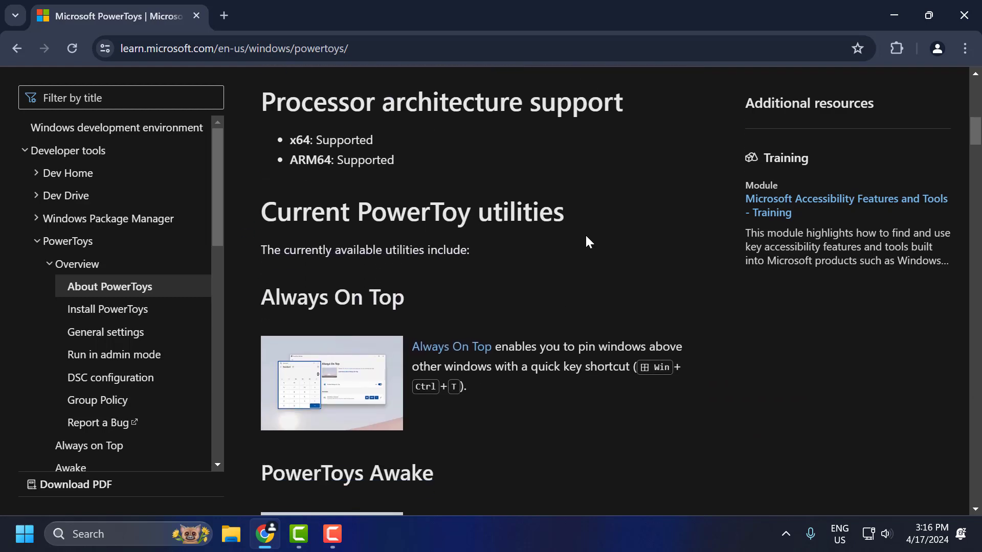
{"action": "scroll", "coordinate": [587, 240], "scroll_direction": "up", "scroll_amount": 4}
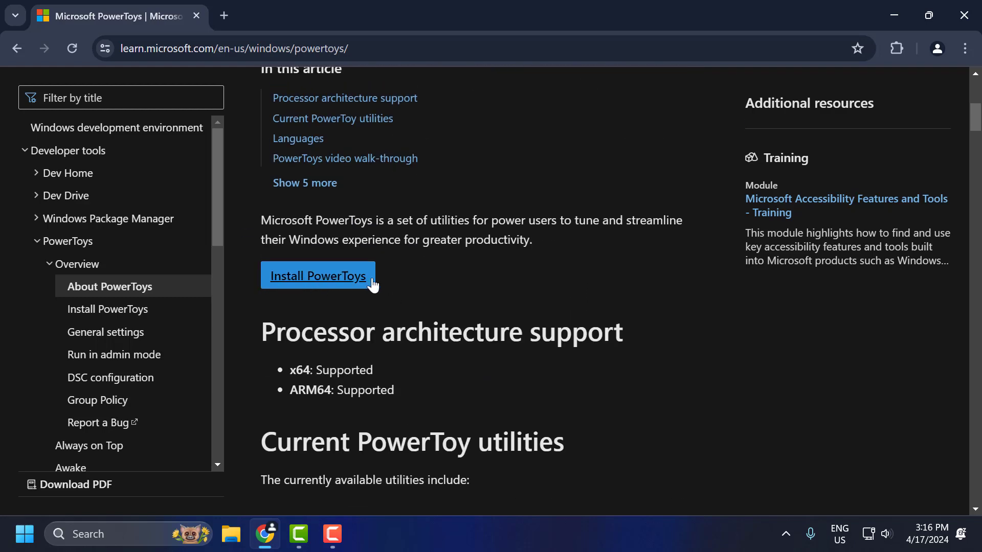
{"action": "left_click", "coordinate": [316, 281]}
{"action": "scroll", "coordinate": [339, 336], "scroll_direction": "down", "scroll_amount": 12}
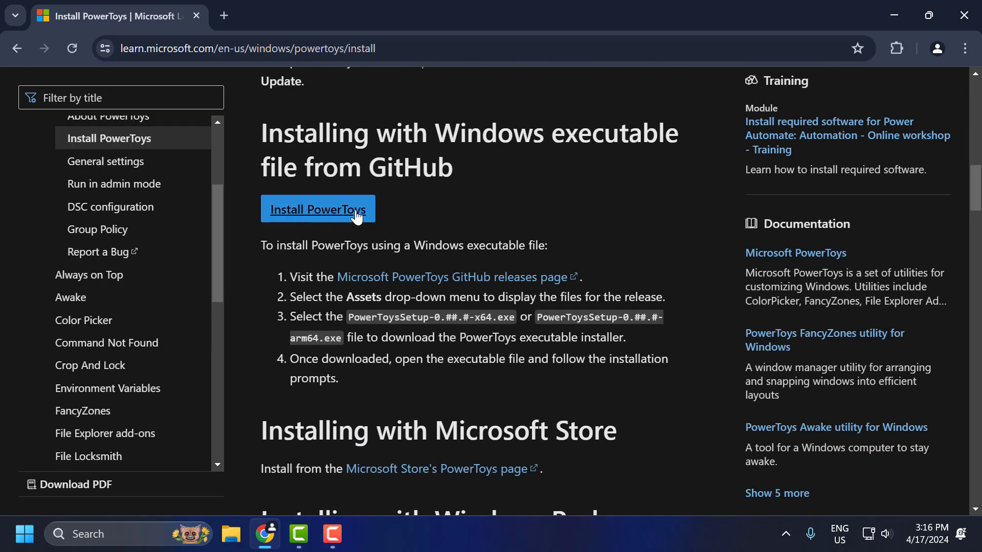
Download PowerToysUserSetup-0.80.1-x64.exe from the GitHub v0.80.1 release and run it.
{"action": "left_click", "coordinate": [324, 211]}
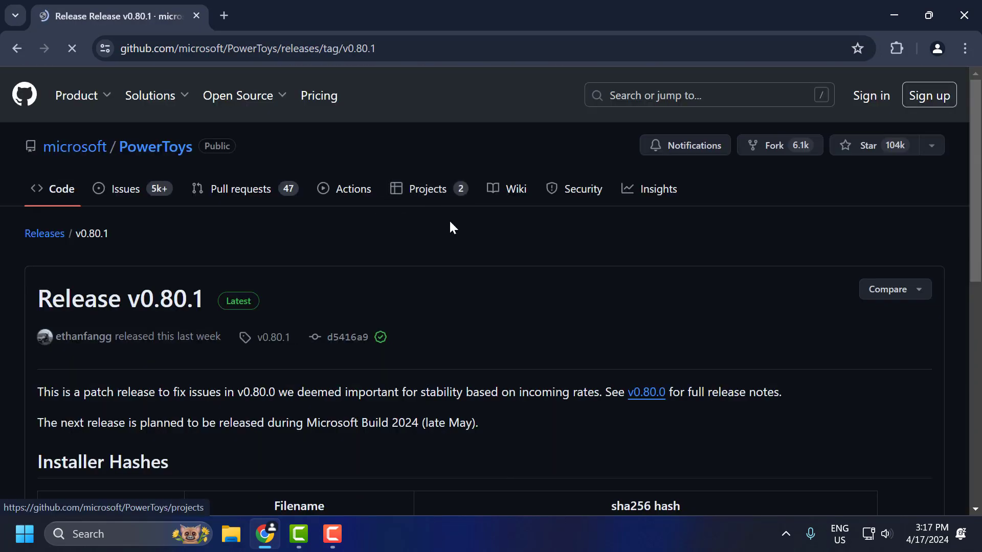
{"action": "scroll", "coordinate": [373, 240], "scroll_direction": "down", "scroll_amount": 6}
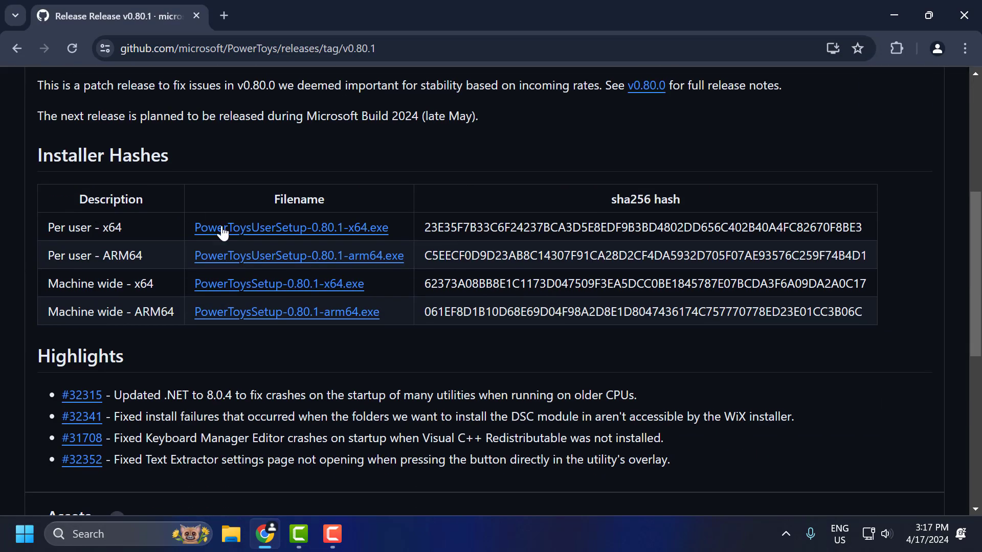
{"action": "left_click", "coordinate": [299, 233]}
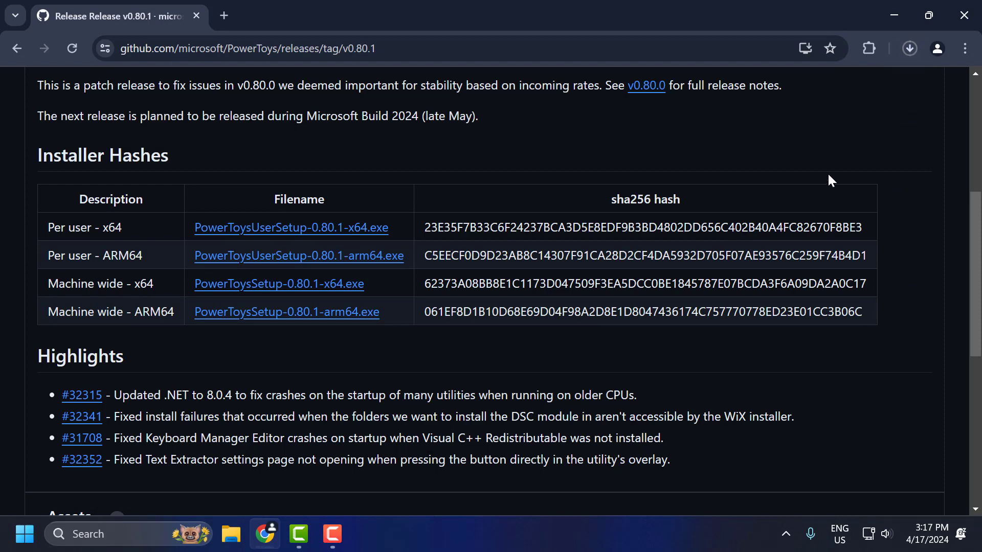
{"action": "left_click", "coordinate": [907, 57]}
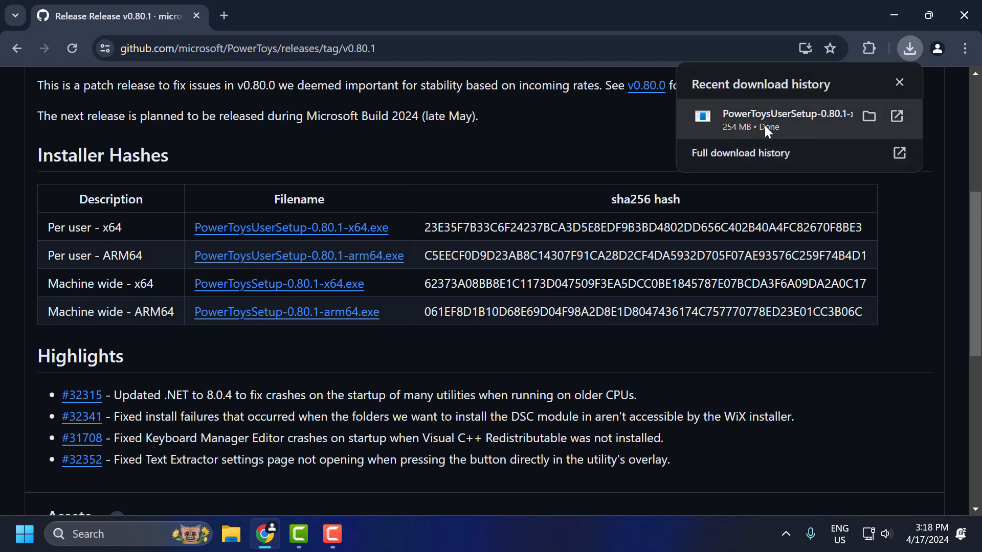
{"action": "left_click", "coordinate": [778, 119]}
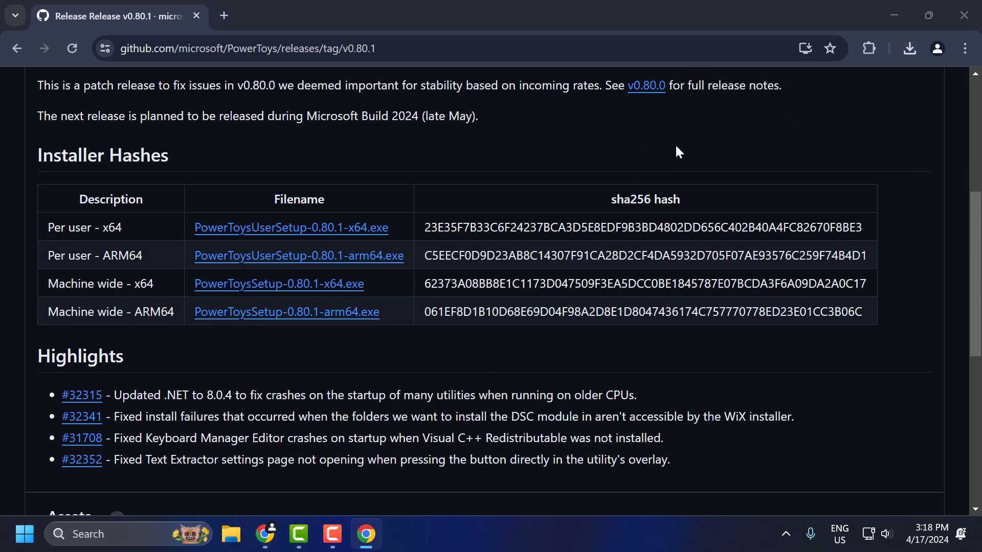
Accept the license, install PowerToys (Preview) x64, close the setup, and minimise Chrome.
{"action": "left_click", "coordinate": [468, 330]}
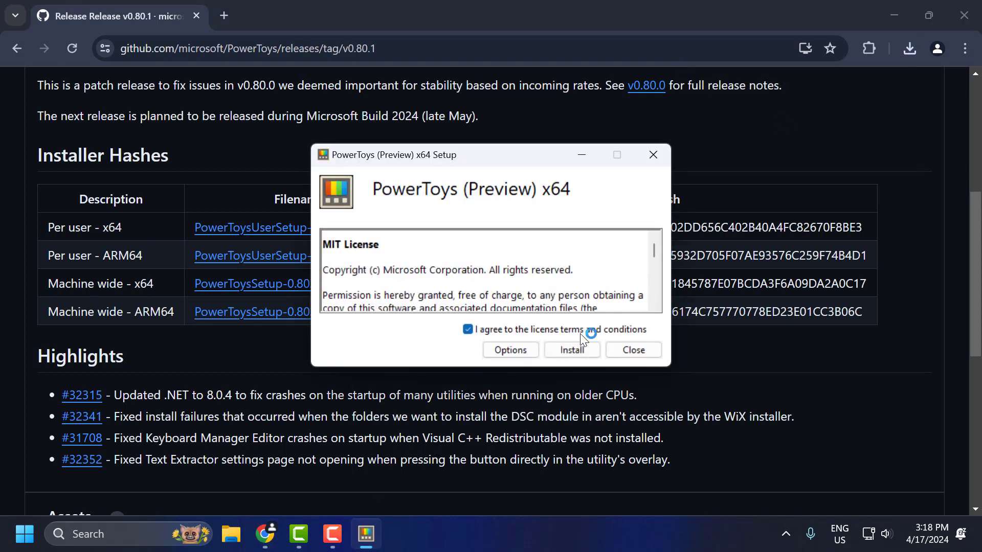
{"action": "left_click", "coordinate": [572, 351]}
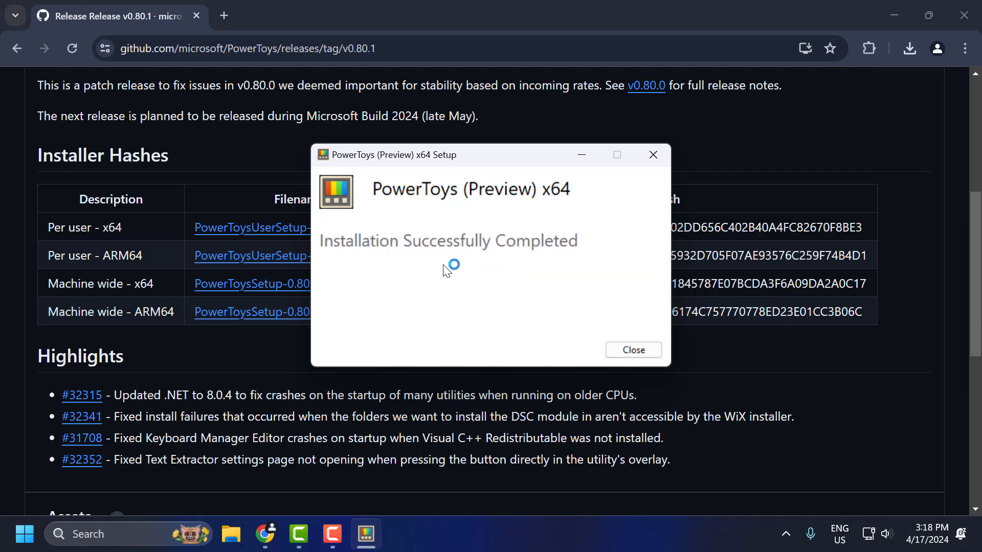
{"action": "left_click", "coordinate": [629, 351]}
{"action": "left_click", "coordinate": [894, 16]}
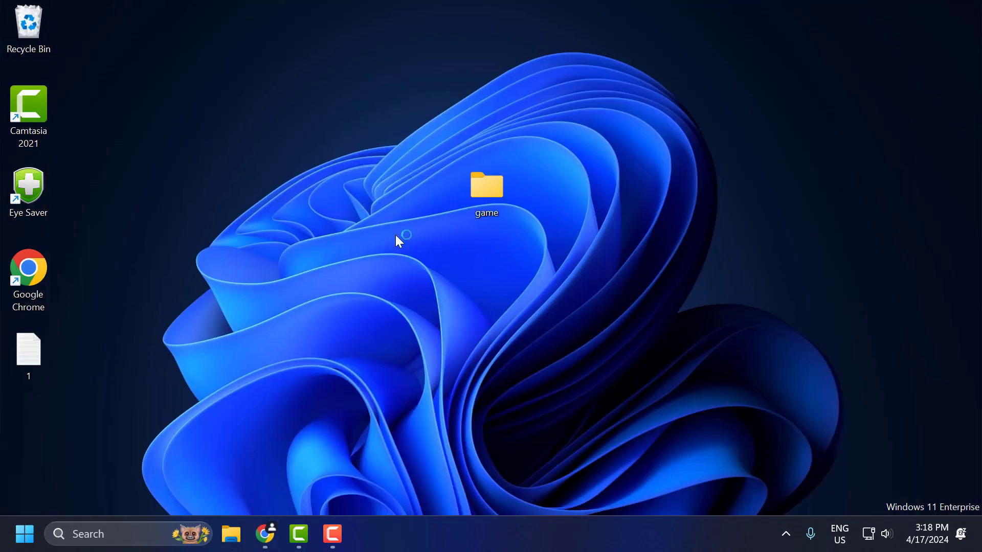
Run Unlock with File Locksmith on the desktop game folder from its extended context menu.
{"action": "right_click", "coordinate": [482, 206]}
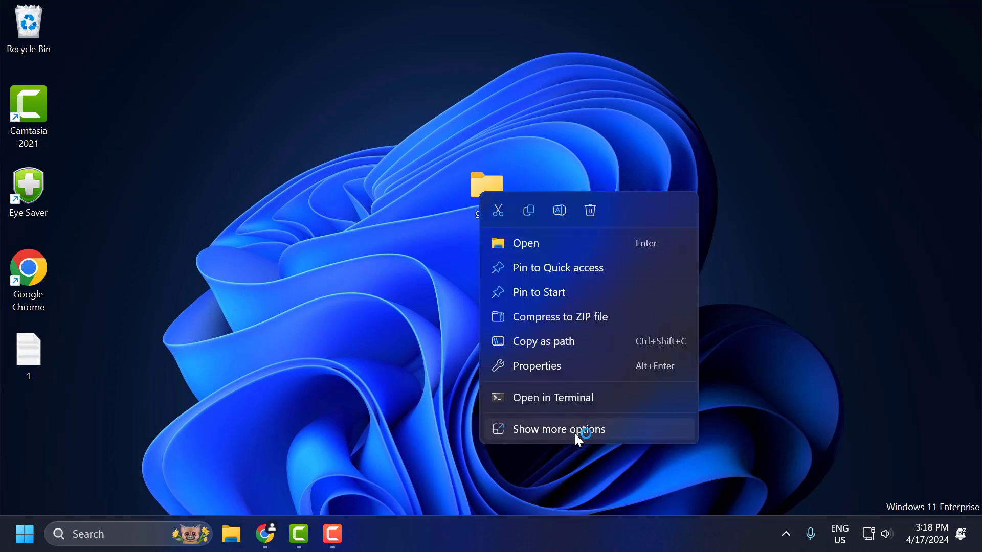
{"action": "left_click", "coordinate": [559, 432]}
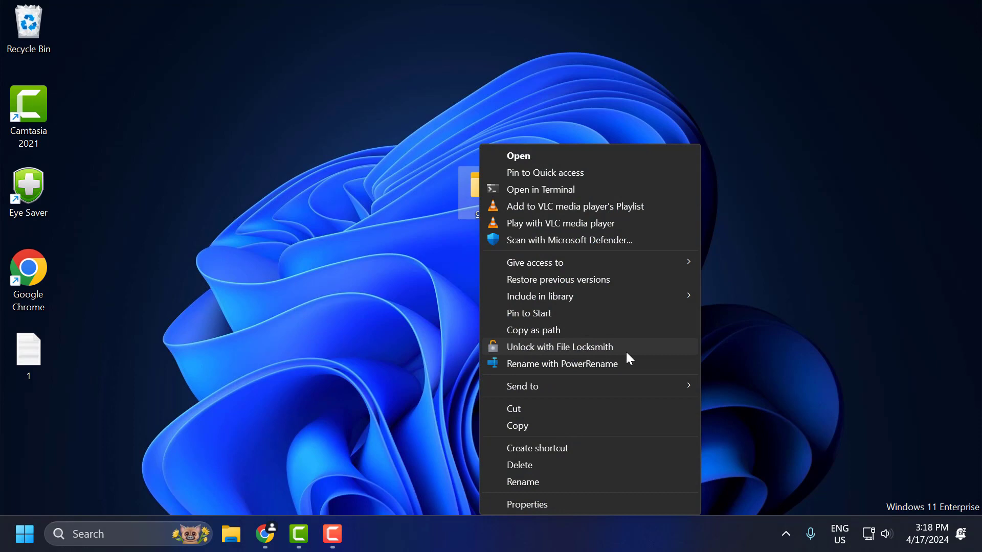
{"action": "left_click", "coordinate": [604, 350]}
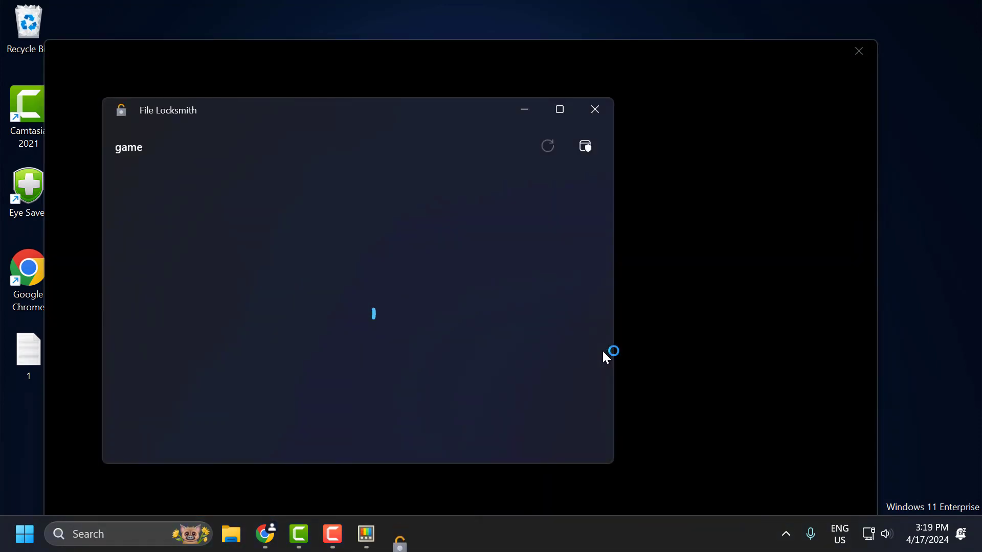